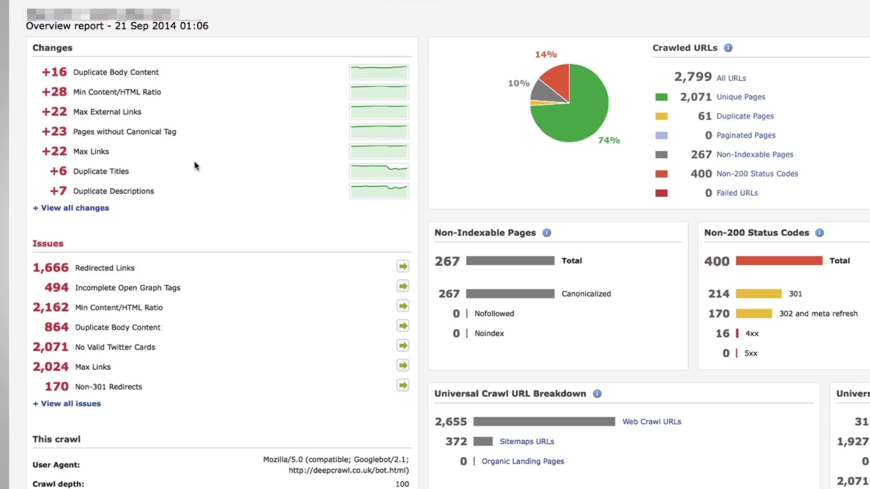
# Expand and review all settings of the comparison crawl from 14/09/2014 01:03
pyautogui.scroll(-1, 198, 269)
pyautogui.scroll(-5, 197, 268)
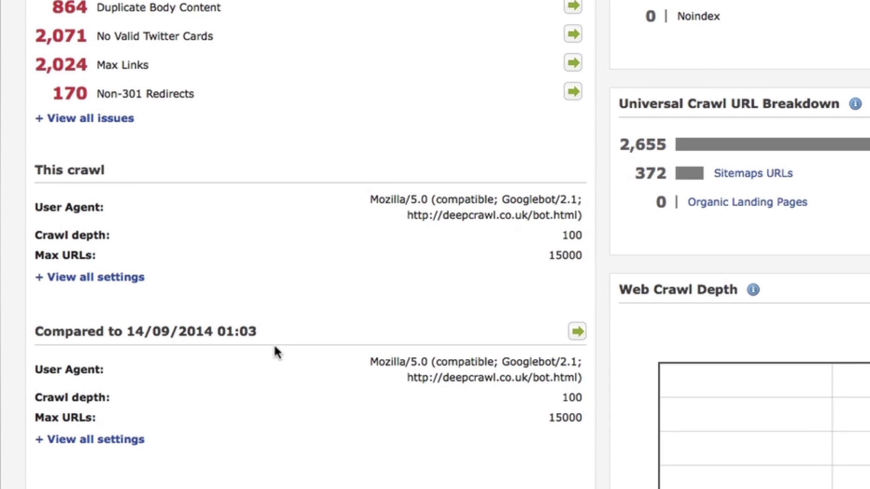
pyautogui.click(143, 436)
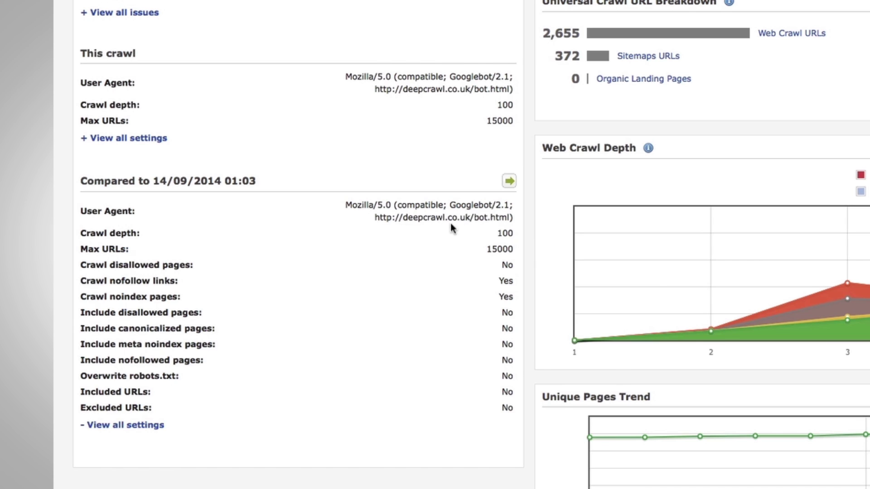
pyautogui.scroll(-1, 232, 264)
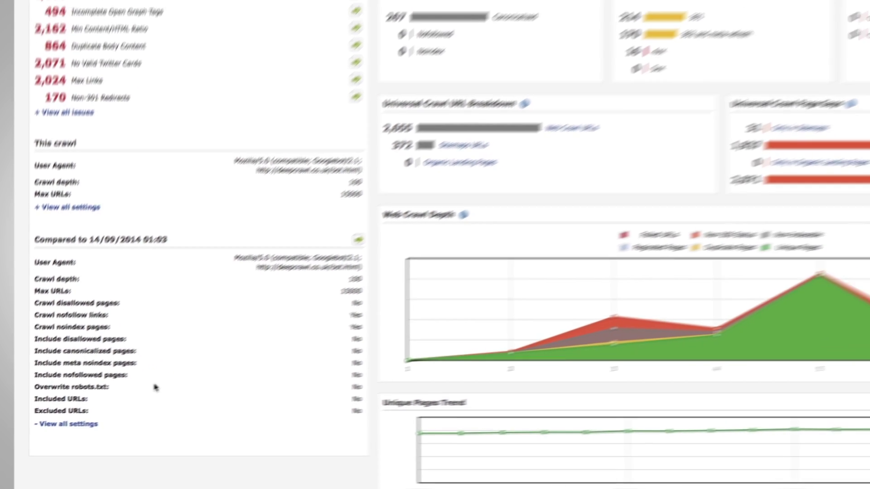
# Expand the full list of changes in the overview report and review it down to the Issues section
pyautogui.scroll(6, 130, 396)
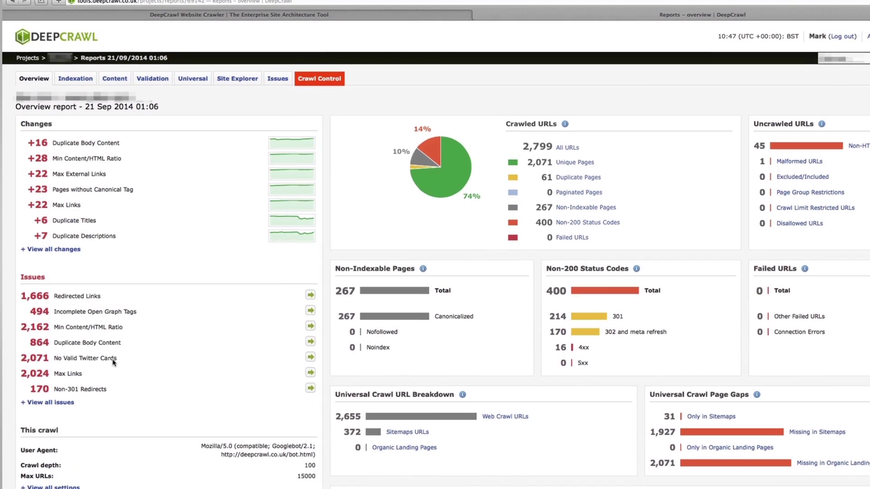
pyautogui.click(54, 249)
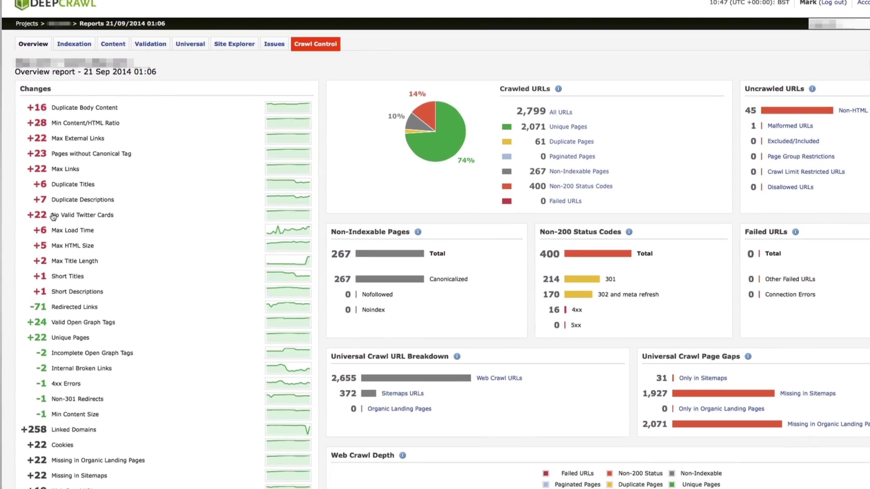
pyautogui.scroll(-3, 180, 270)
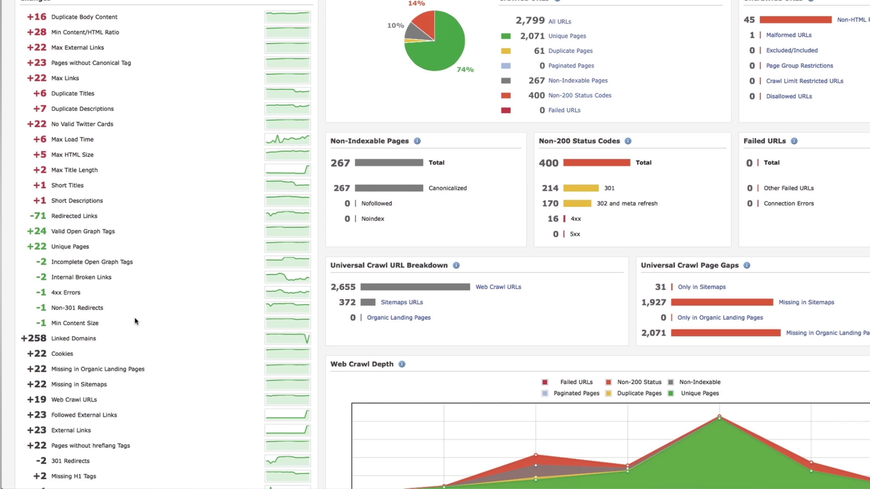
pyautogui.scroll(-7, 186, 424)
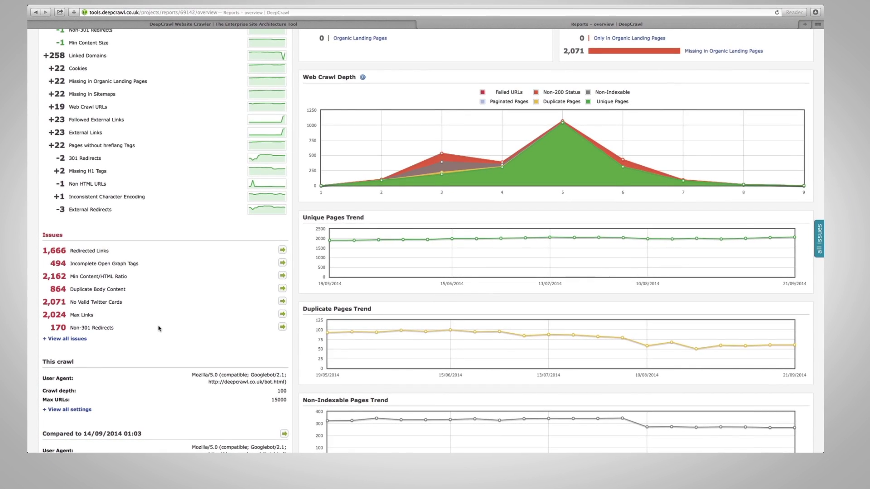
pyautogui.scroll(15, 158, 328)
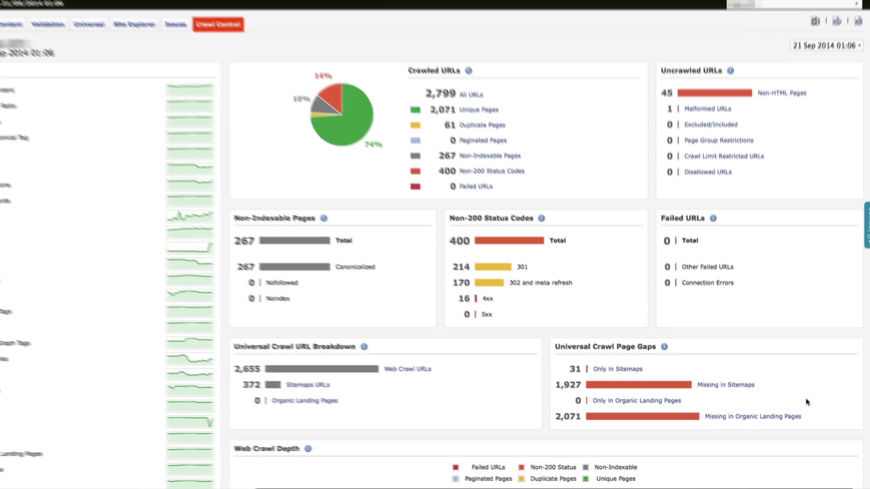
# Examine the data points of the Web Crawl Depth chart and the page trend charts below it
pyautogui.scroll(-10, 803, 408)
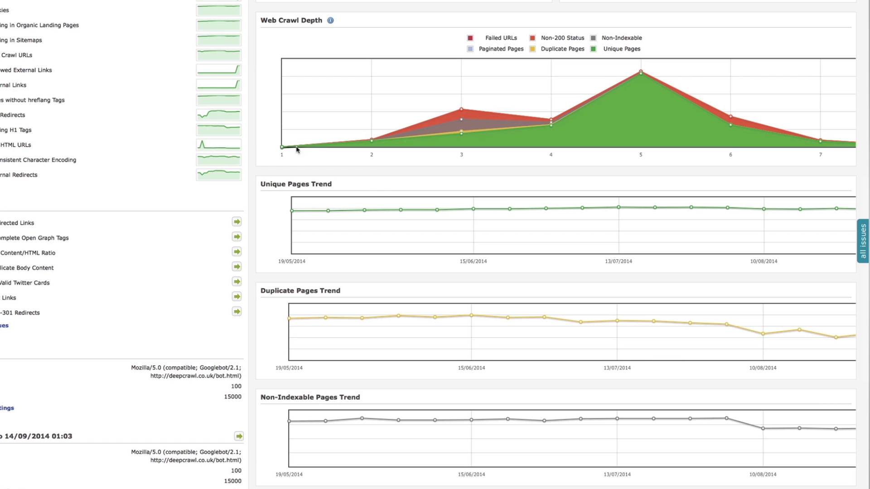
pyautogui.moveTo(281, 150)
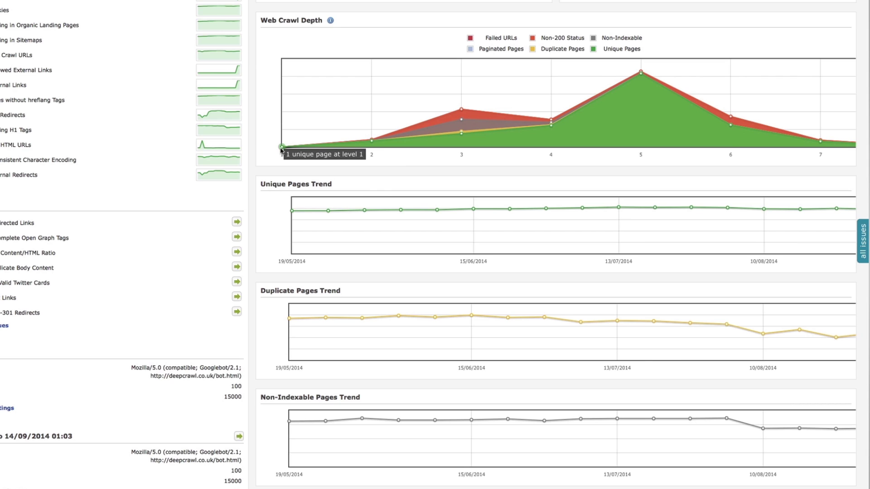
pyautogui.moveTo(460, 139)
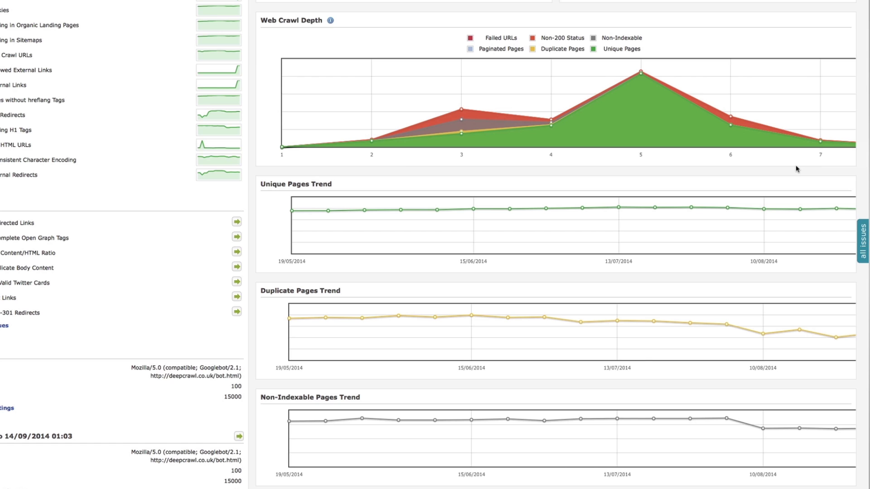
pyautogui.scroll(-5, 763, 169)
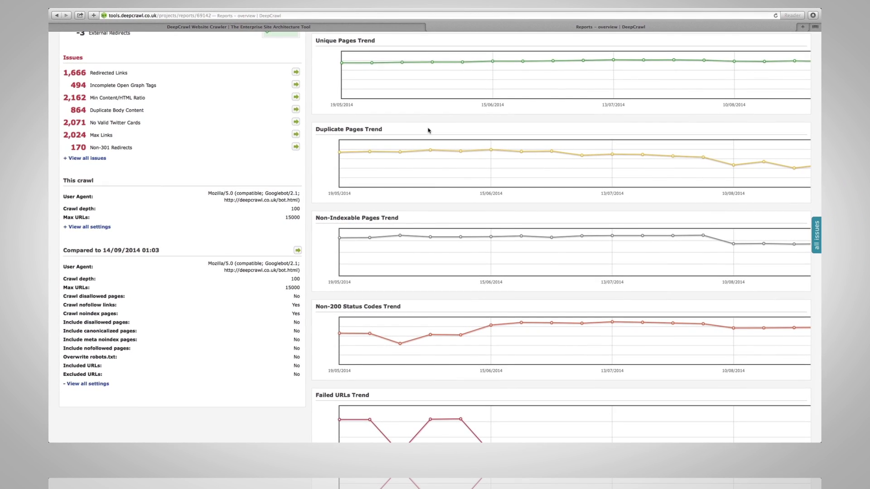
# Check the available crawl dates, keeping 21 Sep 2014 01:06, and view the report's shareable page link before closing it
pyautogui.scroll(15, 428, 130)
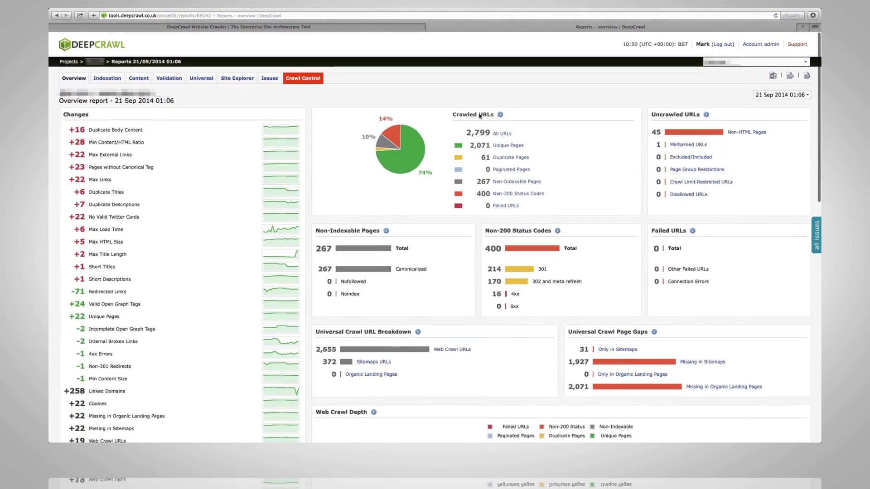
pyautogui.click(774, 94)
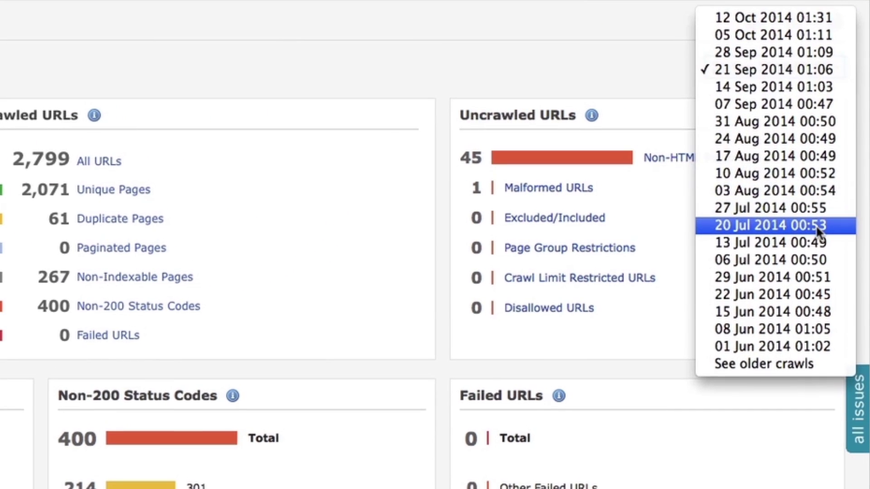
pyautogui.click(798, 70)
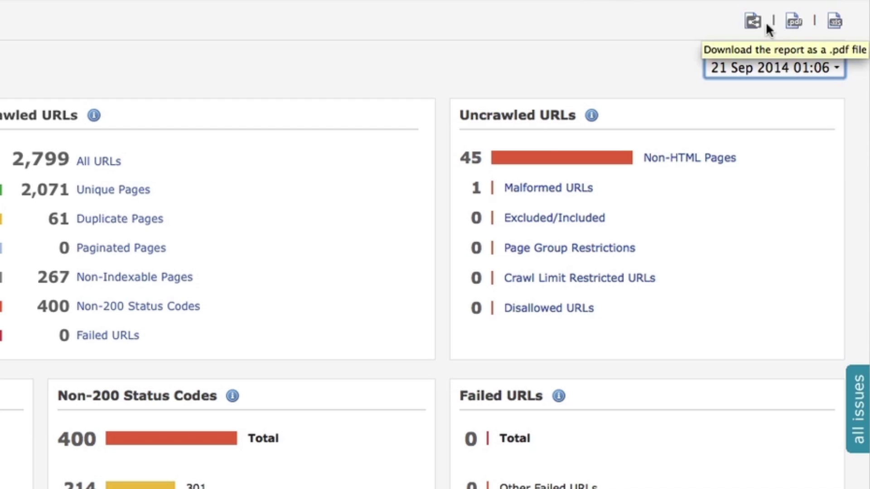
pyautogui.click(754, 28)
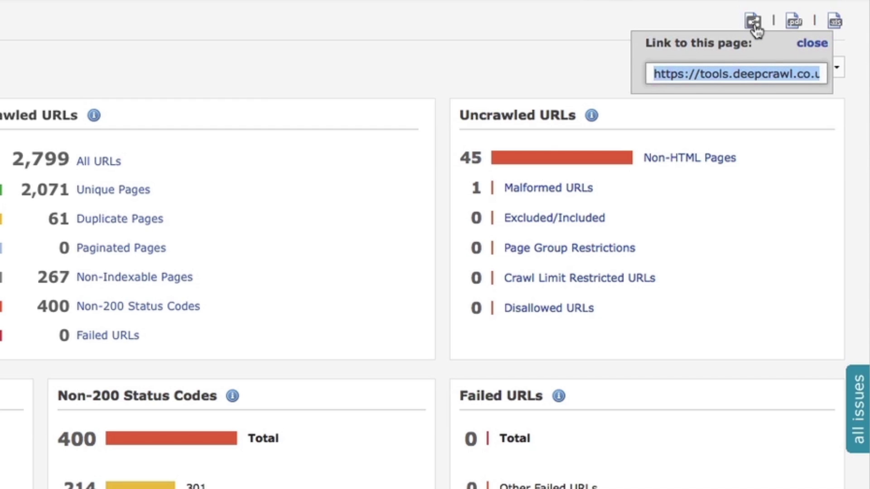
pyautogui.click(807, 46)
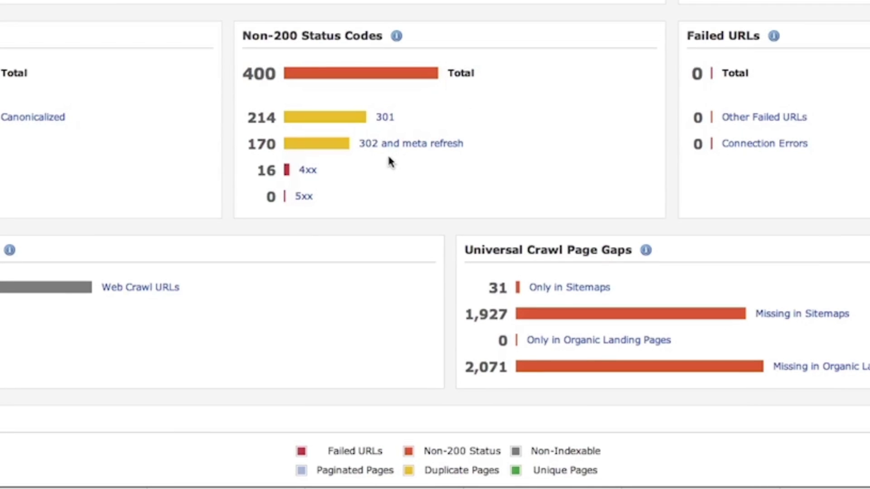
# Open the 4xx errors report and show the internal links pointing to a page
pyautogui.click(307, 171)
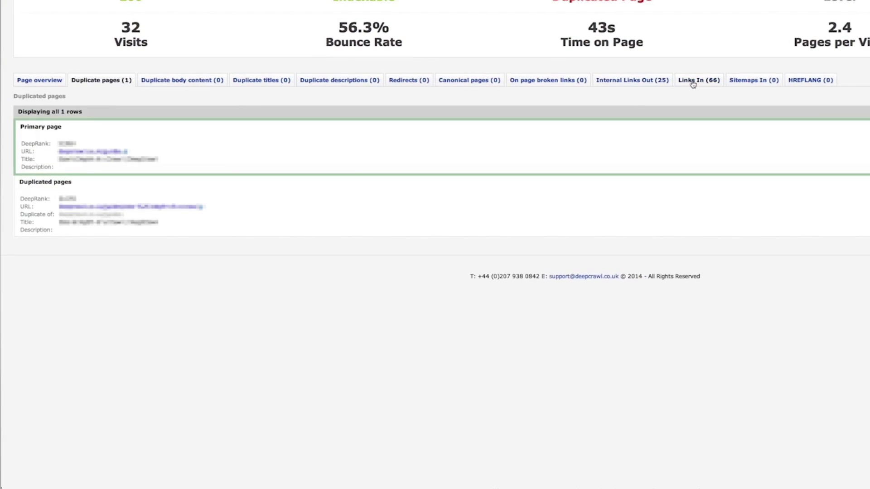
pyautogui.click(703, 99)
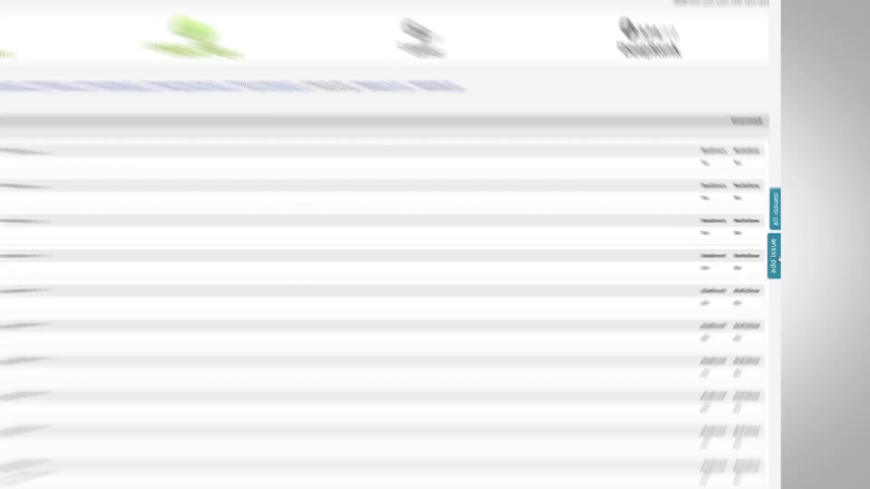
# Start a new issue titled "Linking to 404s" with the description "10 x URLs linking to broken page."
pyautogui.click(774, 256)
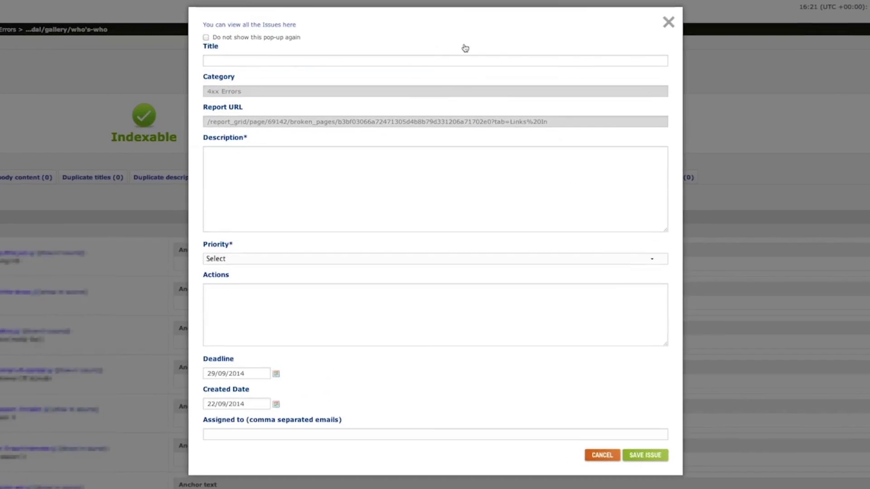
pyautogui.click(465, 60)
pyautogui.write('Lin')
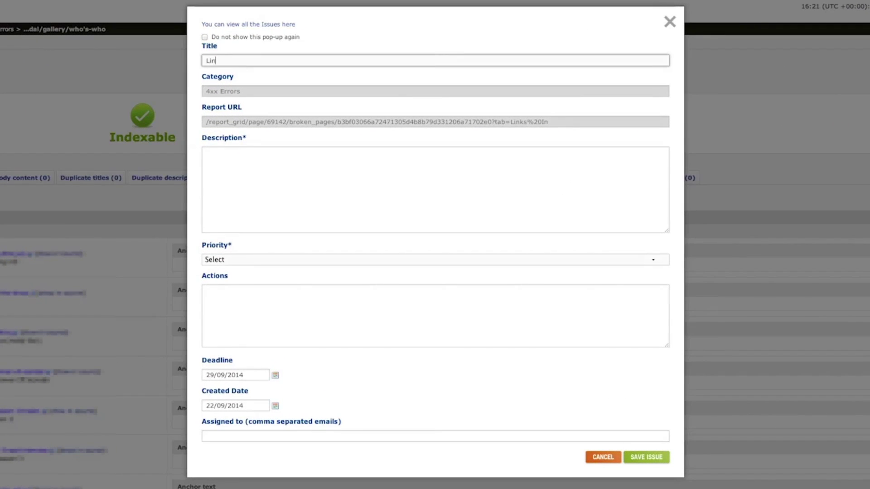
pyautogui.write('king to 404s')
pyautogui.click(325, 162)
pyautogui.write('10 x')
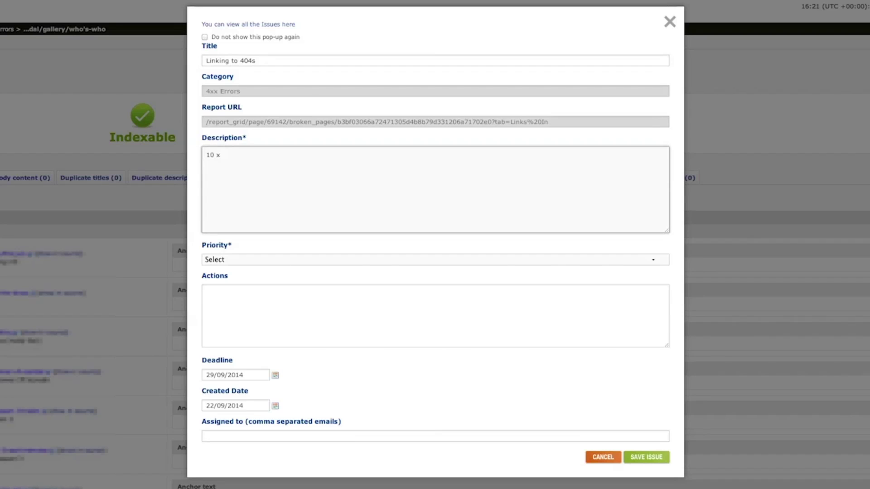
pyautogui.write(' URLs linking to broken page.')
# Set the issue's priority to High and its actions to "Remove links in."
pyautogui.click(251, 259)
pyautogui.click(251, 279)
pyautogui.click(256, 298)
pyautogui.write('Remove links in.')
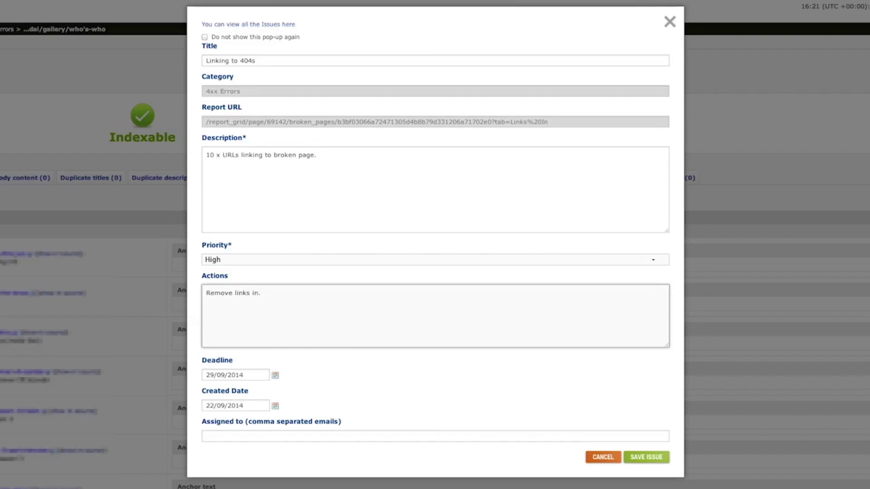
# Assign the issue to "Developer 1", save it and dismiss the confirmation
pyautogui.click(217, 438)
pyautogui.write('Developer 1')
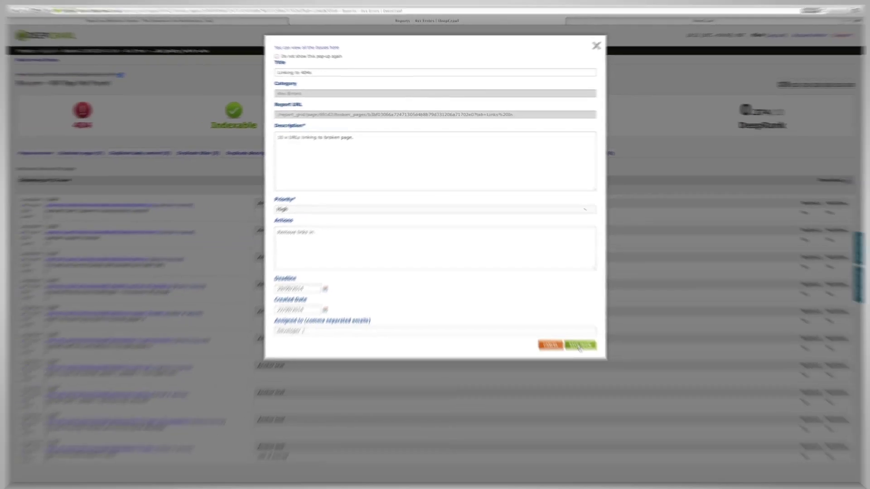
pyautogui.click(580, 345)
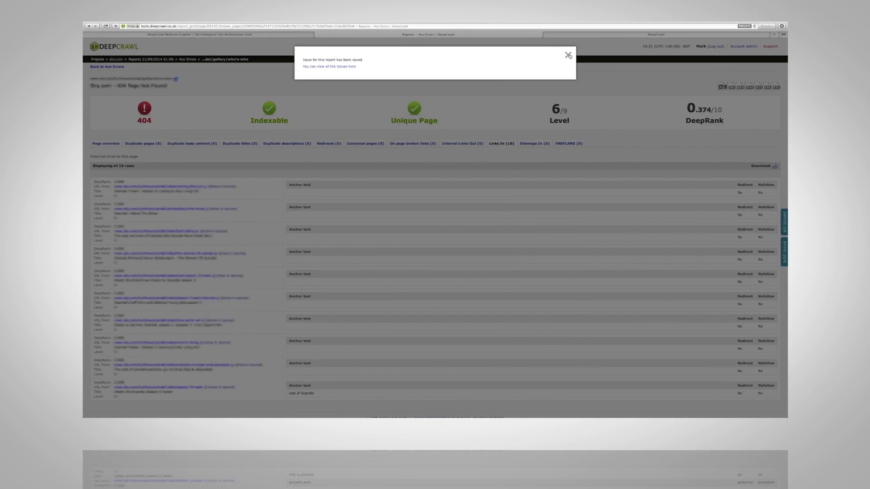
pyautogui.click(568, 55)
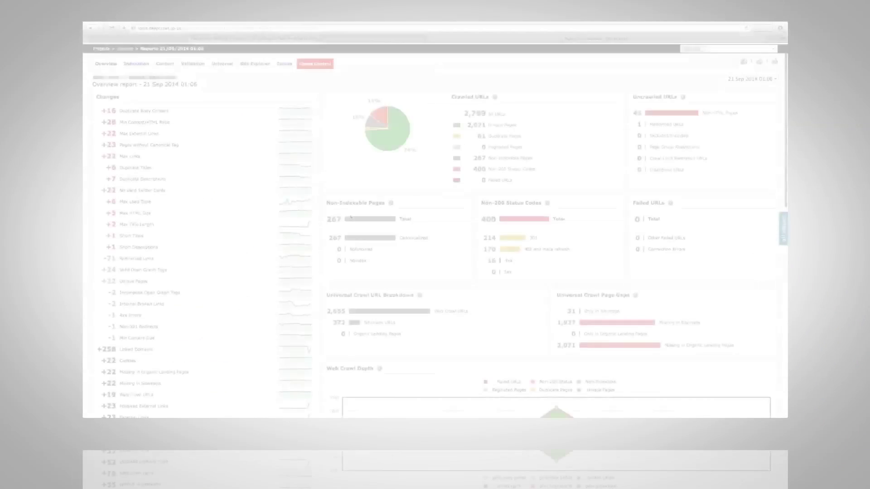
# Review the Indexation report, including its Non-200 Status rows, and the Content report down to Social Tagging
pyautogui.click(136, 64)
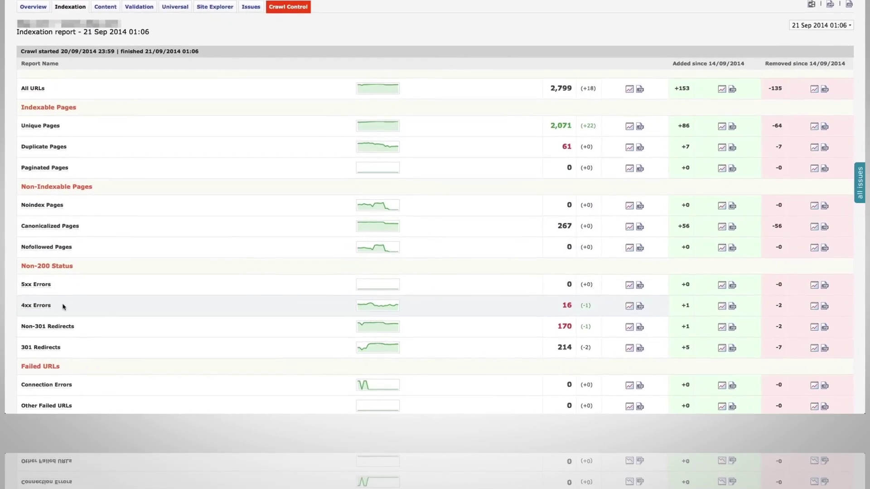
pyautogui.moveTo(114, 329)
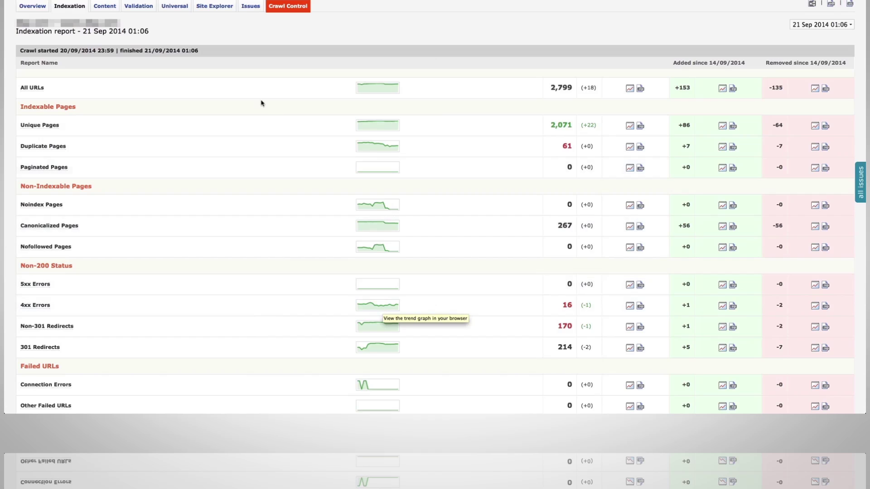
pyautogui.click(107, 8)
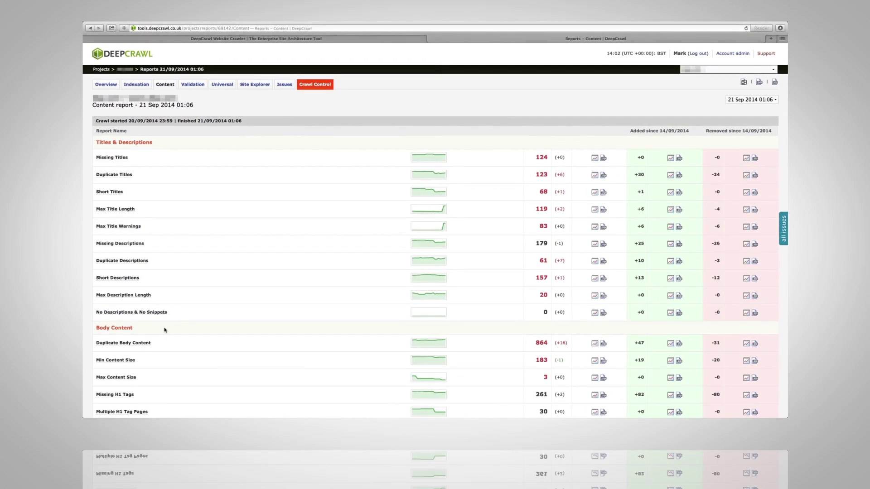
pyautogui.scroll(-3, 112, 310)
pyautogui.scroll(-2, 164, 330)
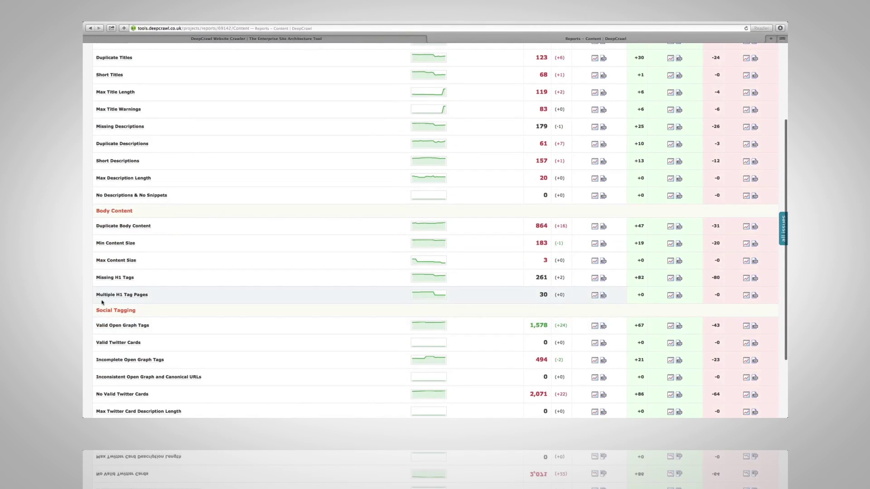
pyautogui.scroll(4, 172, 312)
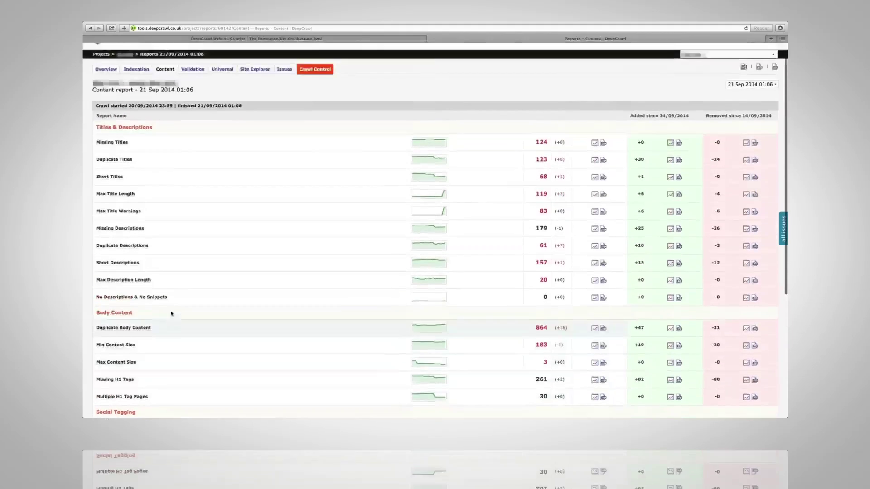
# Open the Validation report and review its link validation, performance and other checks
pyautogui.click(193, 85)
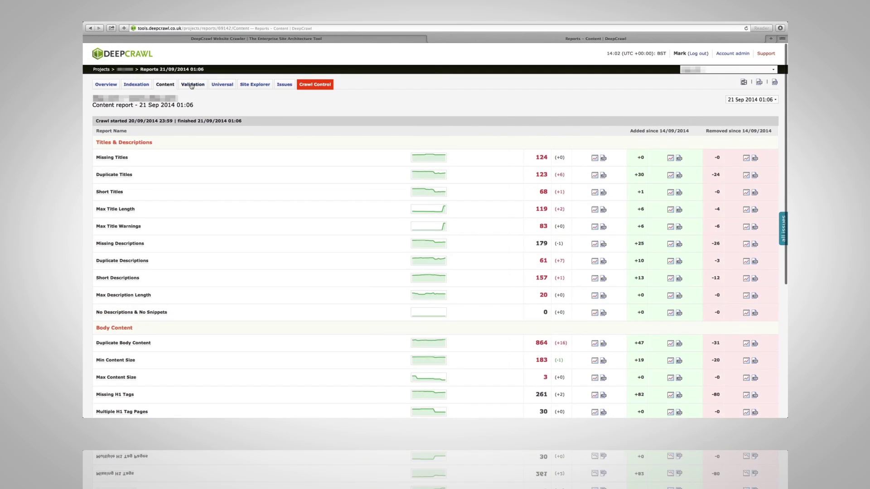
pyautogui.scroll(-7, 239, 169)
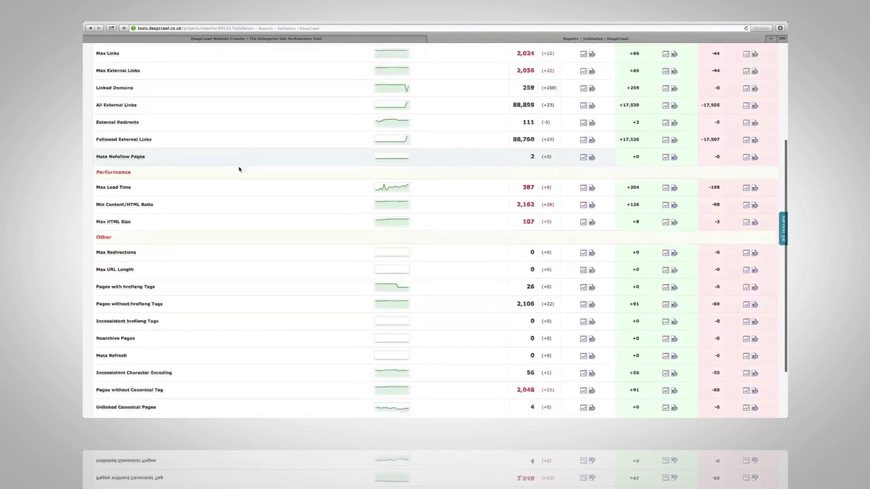
pyautogui.scroll(-2, 239, 169)
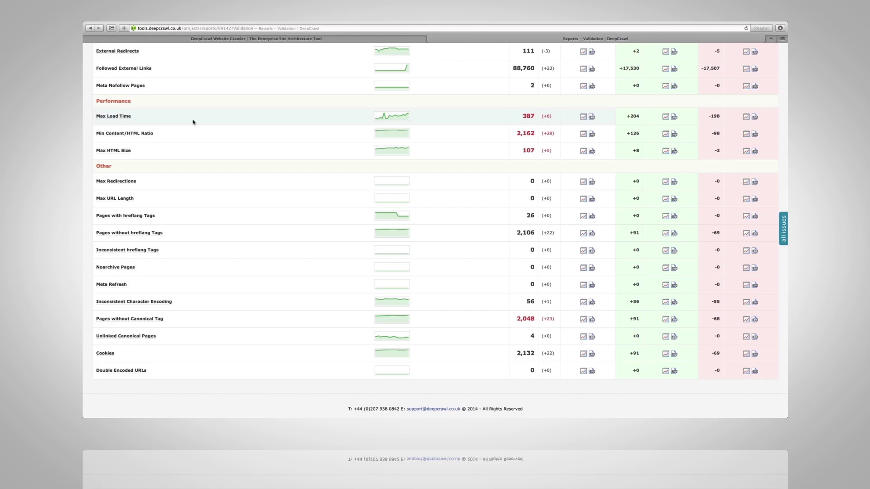
pyautogui.scroll(10, 193, 122)
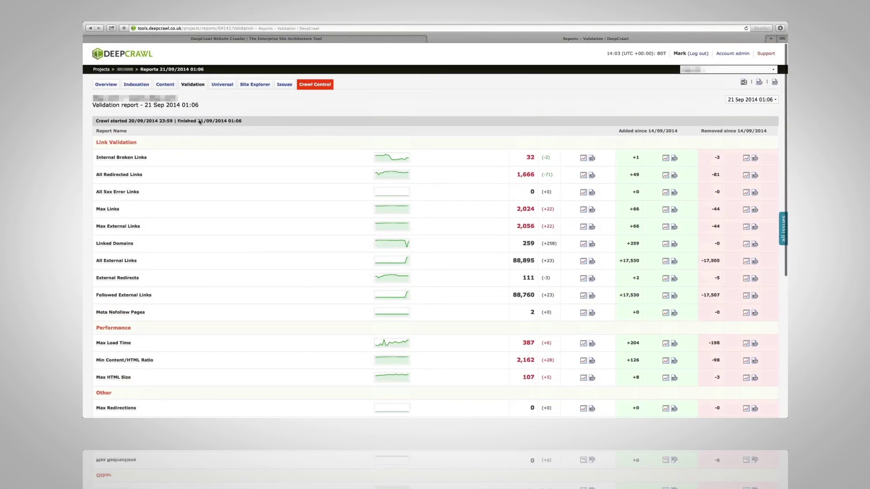
# Open the Site Explorer and look through its available modes, leaving Architecture selected
pyautogui.click(254, 85)
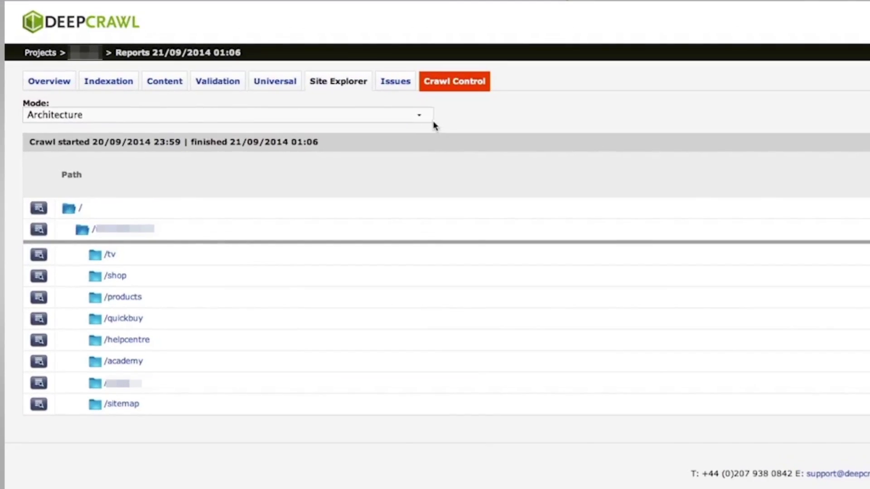
pyautogui.click(230, 78)
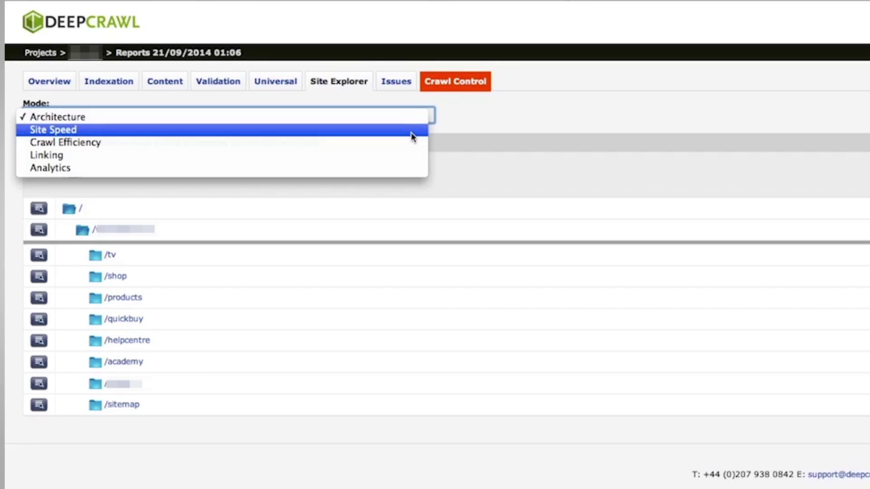
pyautogui.click(436, 132)
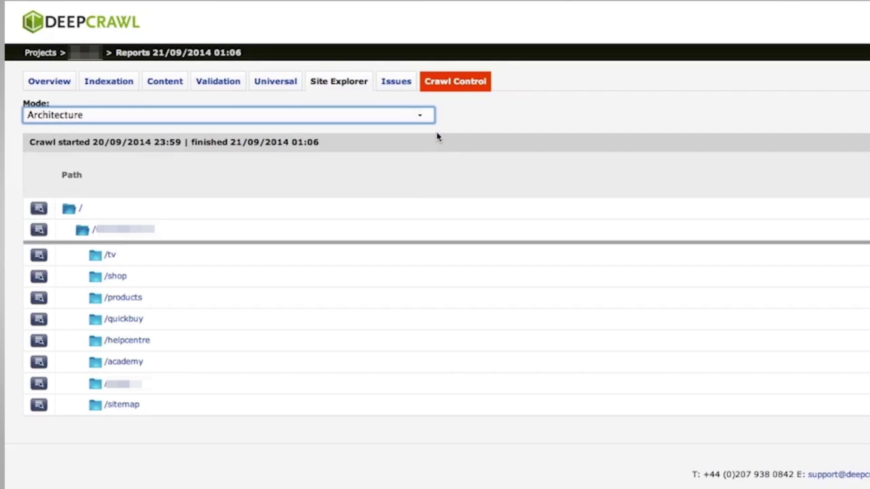